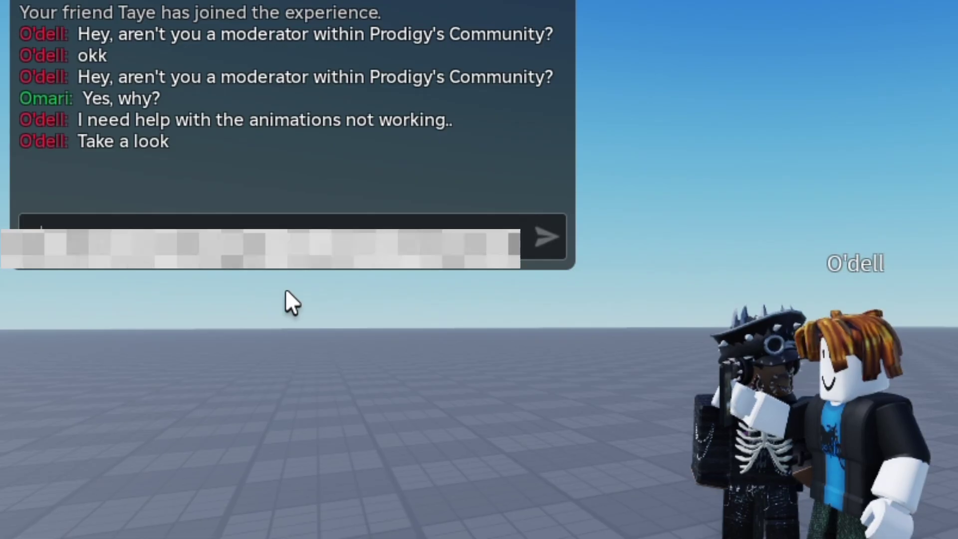
text(...)
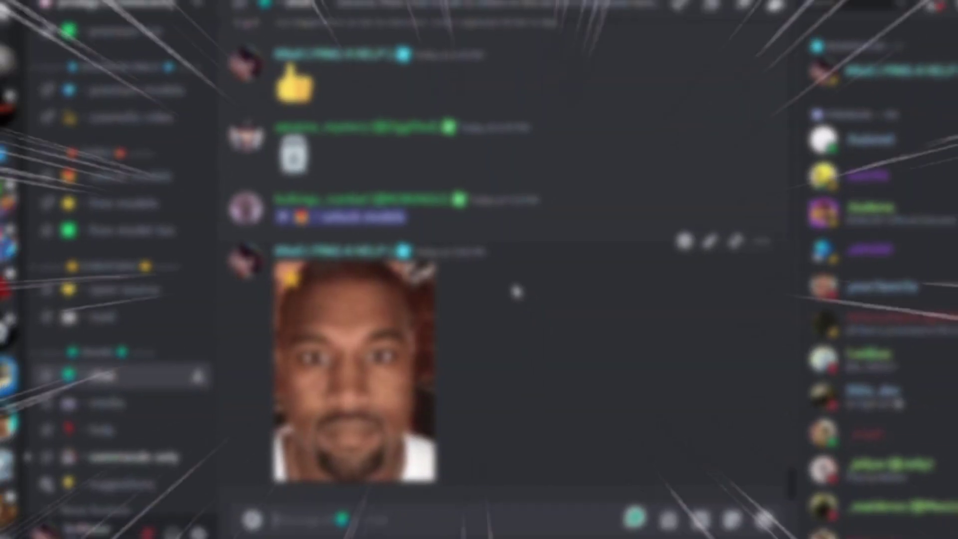
scroll(513, 289, up, 5)
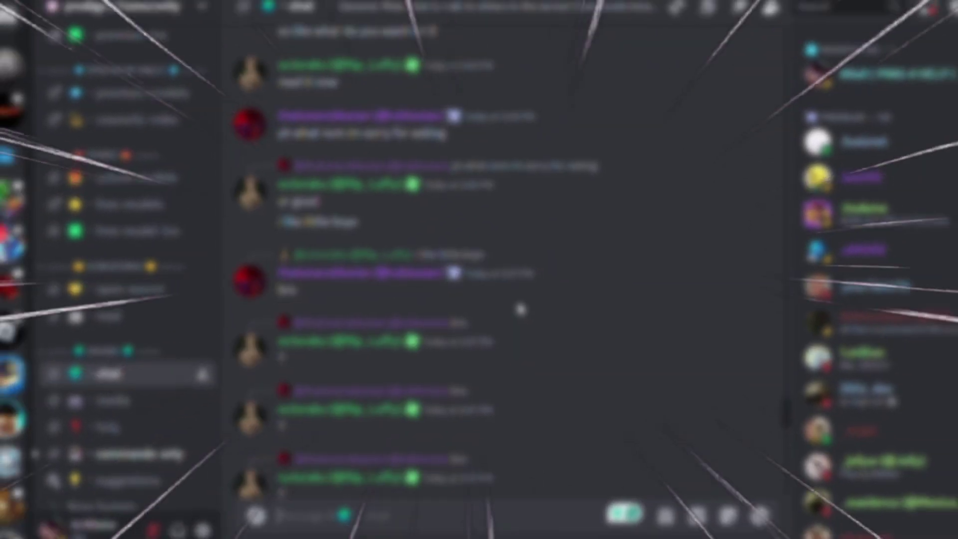
scroll(522, 310, up, 15)
scroll(522, 313, up, 5)
scroll(499, 327, down, 20)
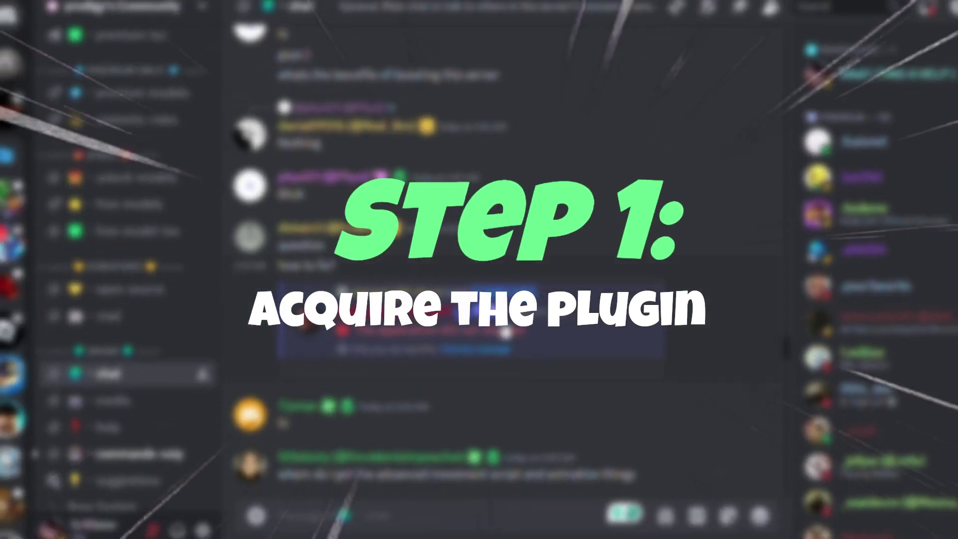
scroll(497, 328, down, 3)
scroll(264, 364, up, 9)
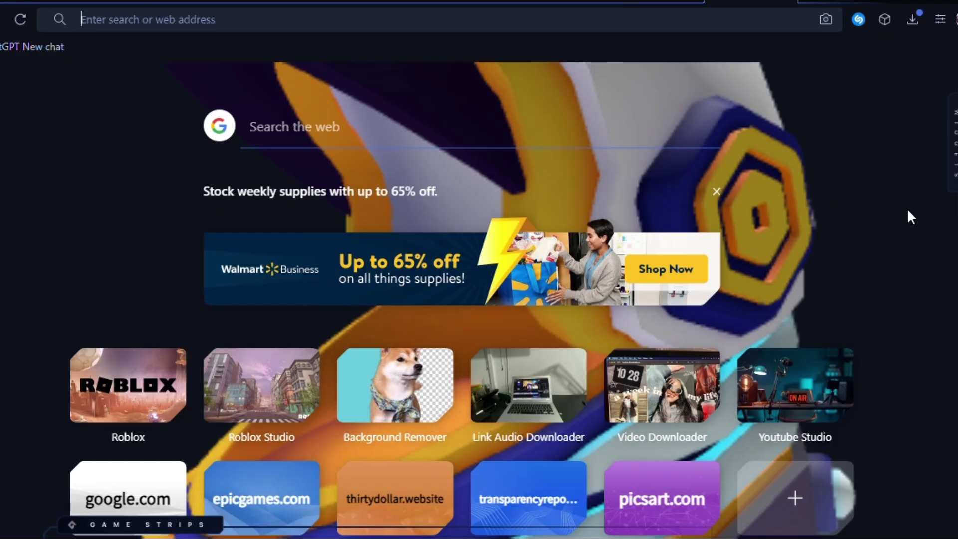
Search the web for "Roblox Studio Spoofer Plugin" and look through the results.
text(Roblox S)
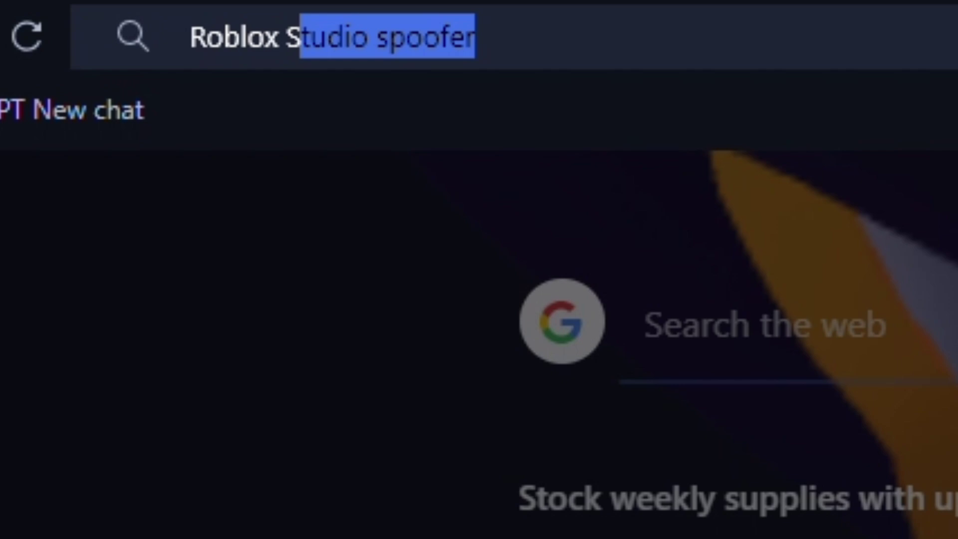
text(ugin)
key(Return)
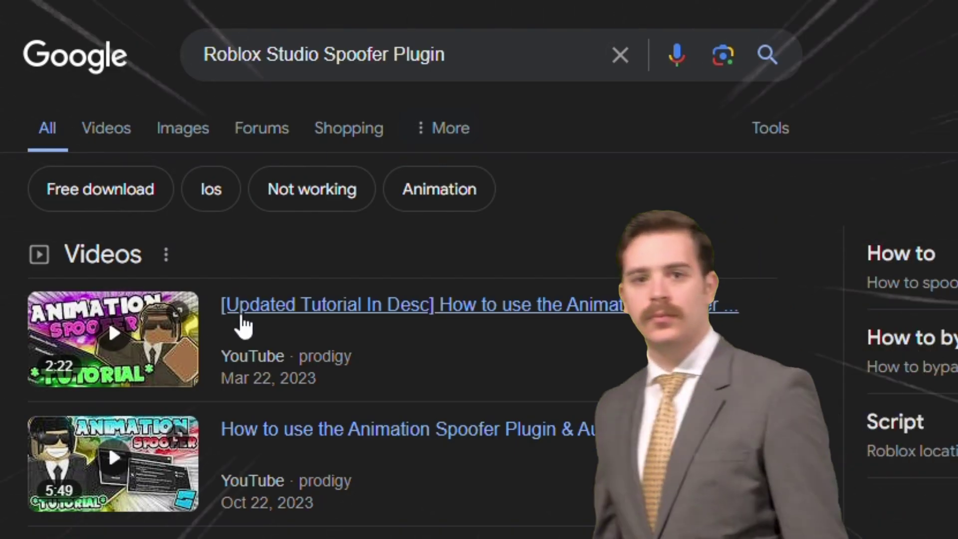
scroll(159, 290, down, 5)
scroll(158, 290, up, 3)
drag(9, 362, 806, 302)
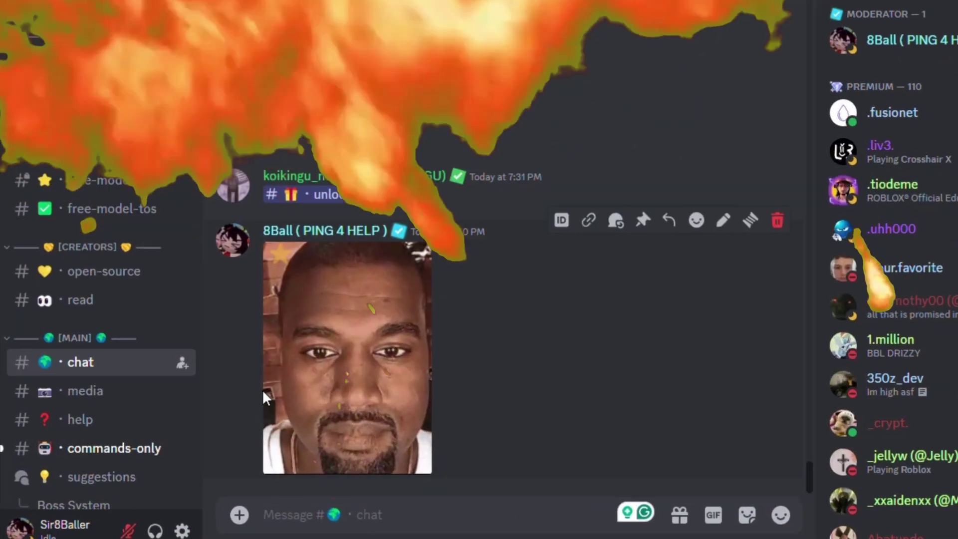
Switch to Discord, post a link to the spoofer-tutorial channel in the chat and open that channel.
text(#)
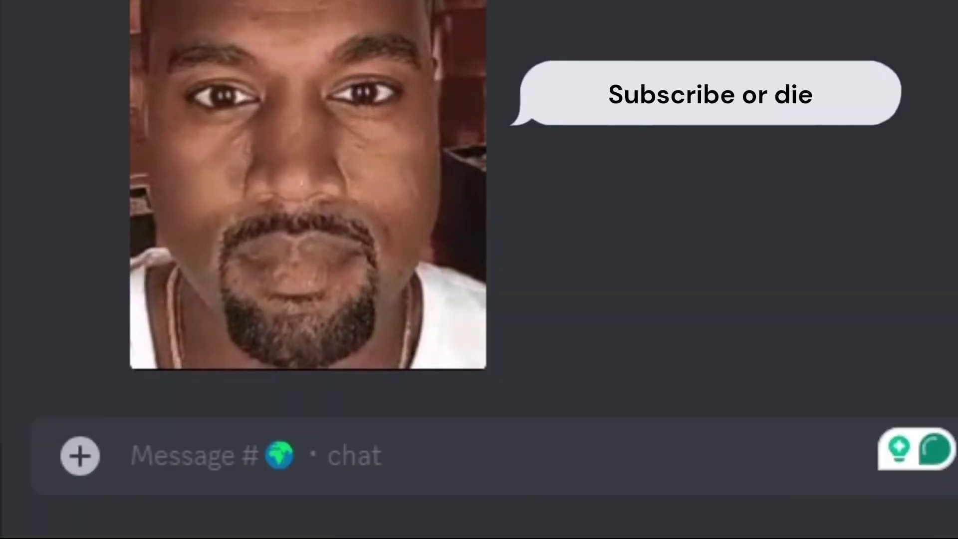
text(#spood)
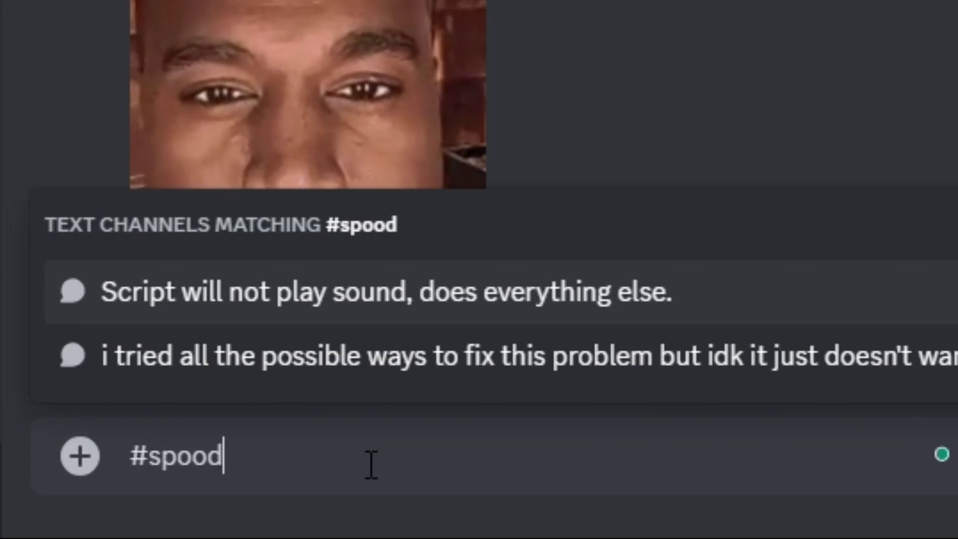
key(BackSpace)
text(fer)
key(Return)
key(Return)
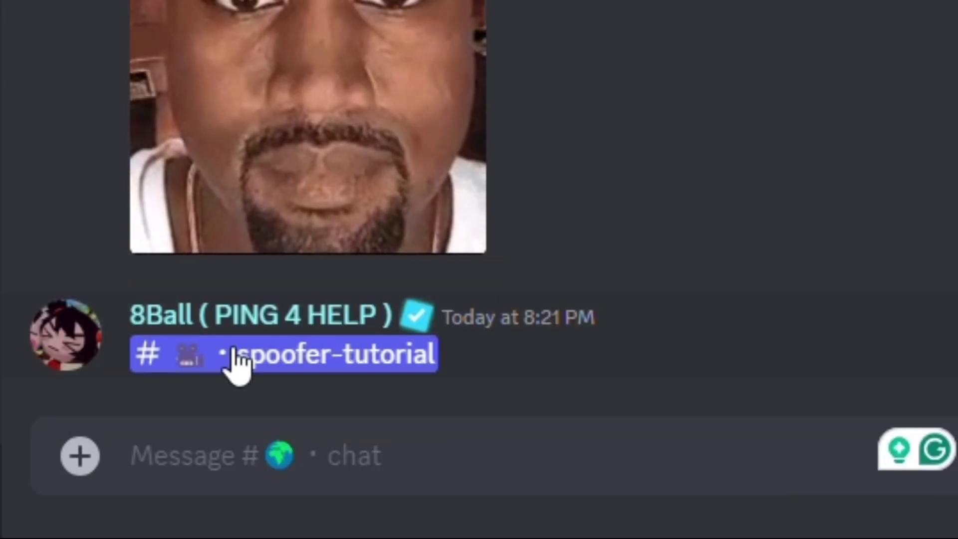
click(232, 362)
drag(449, 80, 793, 30)
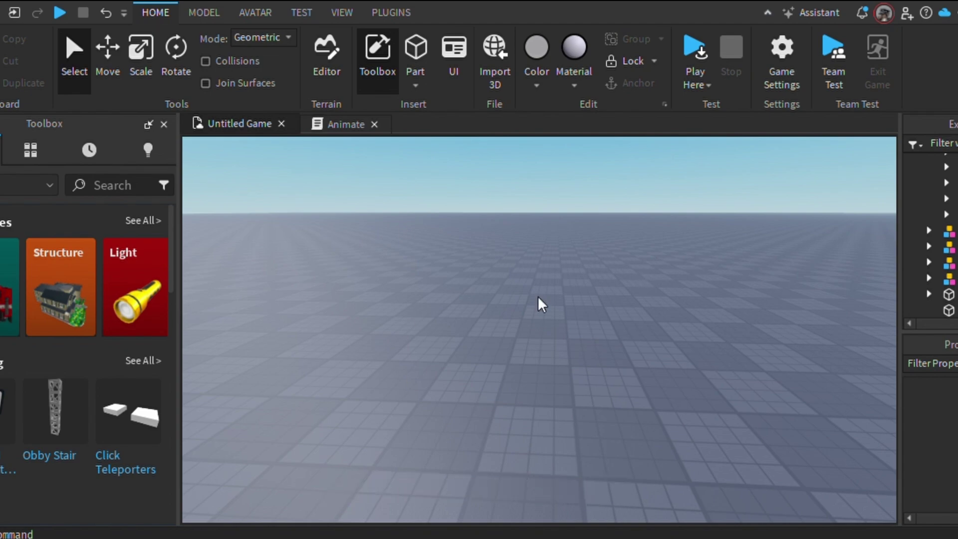
Switch to Roblox Studio and bring up the tools of the installed plugins.
click(255, 12)
click(341, 12)
click(391, 12)
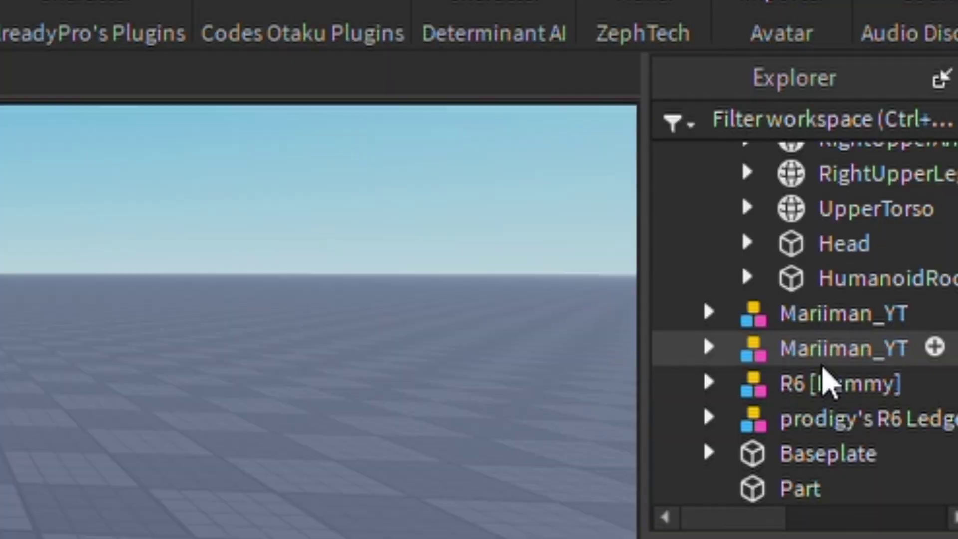
Move the Climbing script from prodigy's R6 ledge model in the Workspace into StarterCharacterScripts.
scroll(824, 381, up, 8)
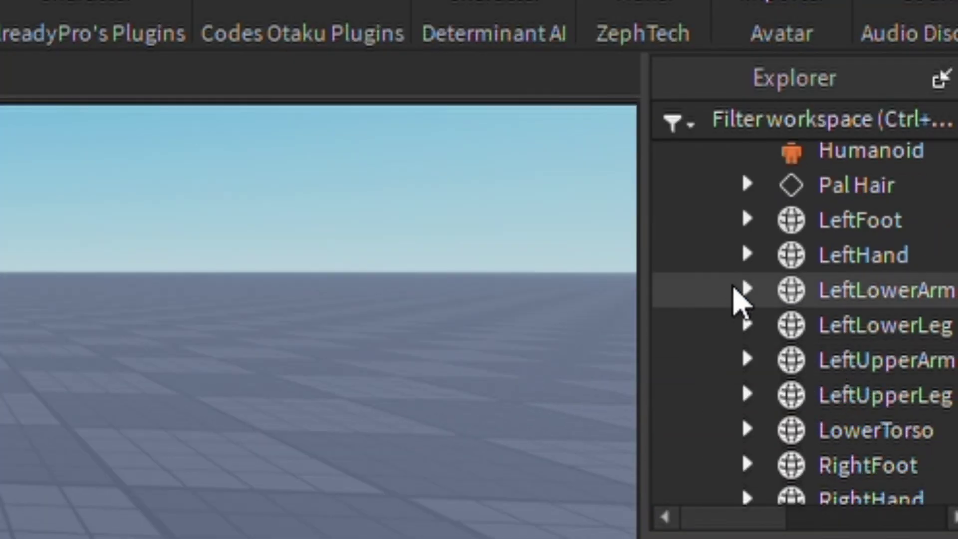
click(708, 298)
scroll(729, 357, down, 3)
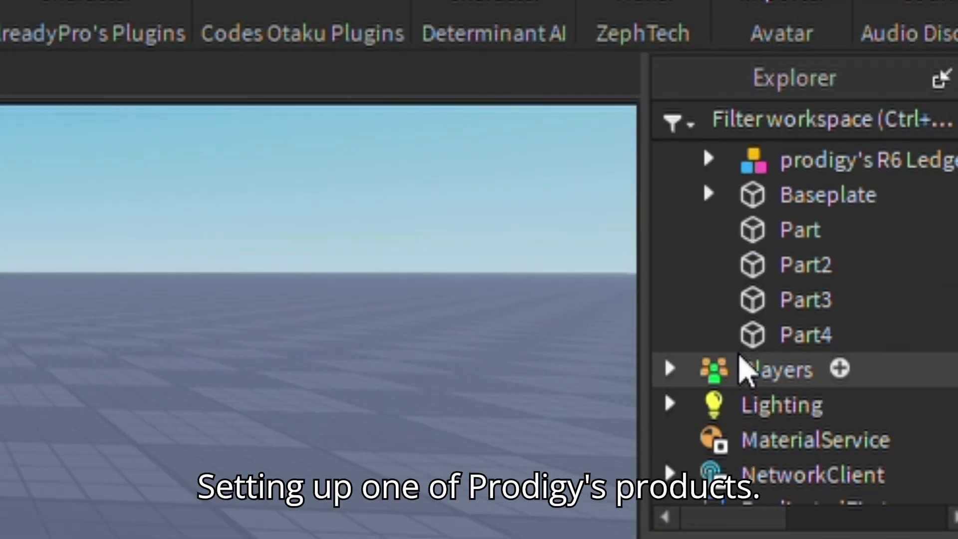
scroll(712, 362, up, 2)
click(709, 349)
drag(741, 519, 763, 449)
click(768, 392)
key(ctrl+x)
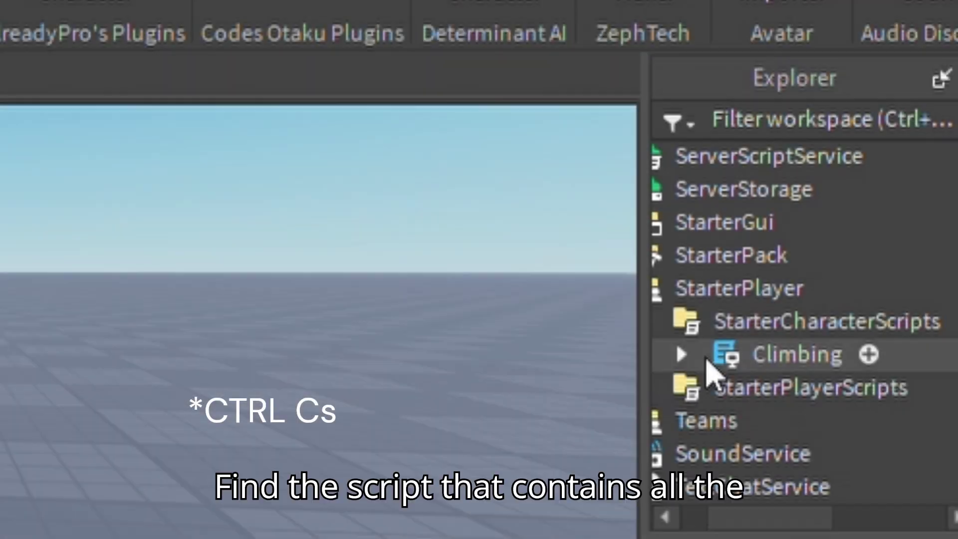
click(677, 354)
scroll(724, 359, down, 2)
click(802, 291)
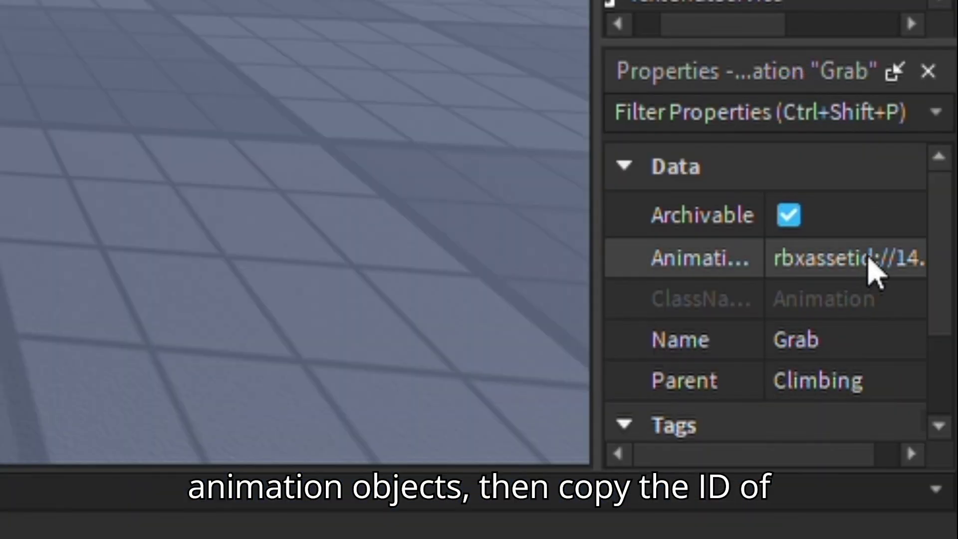
double_click(871, 272)
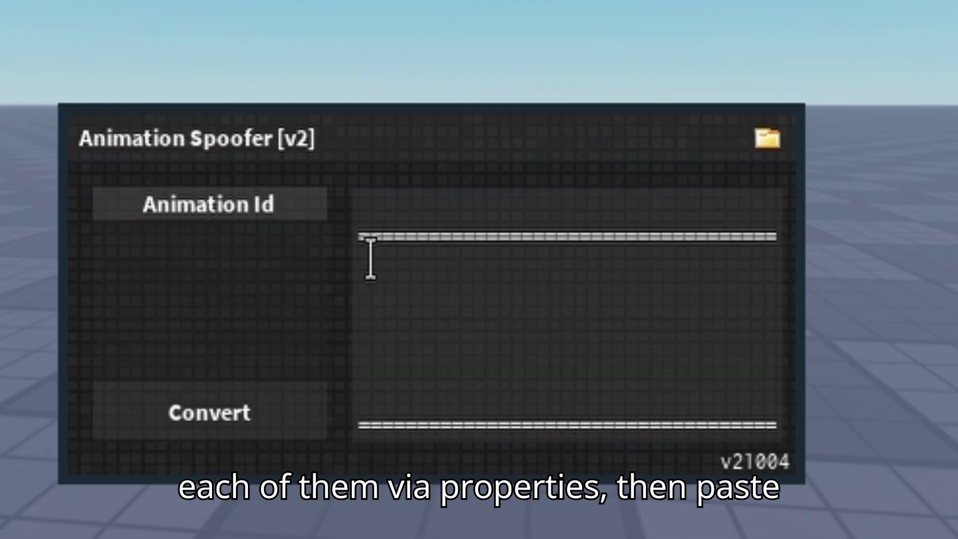
key(ctrl+v)
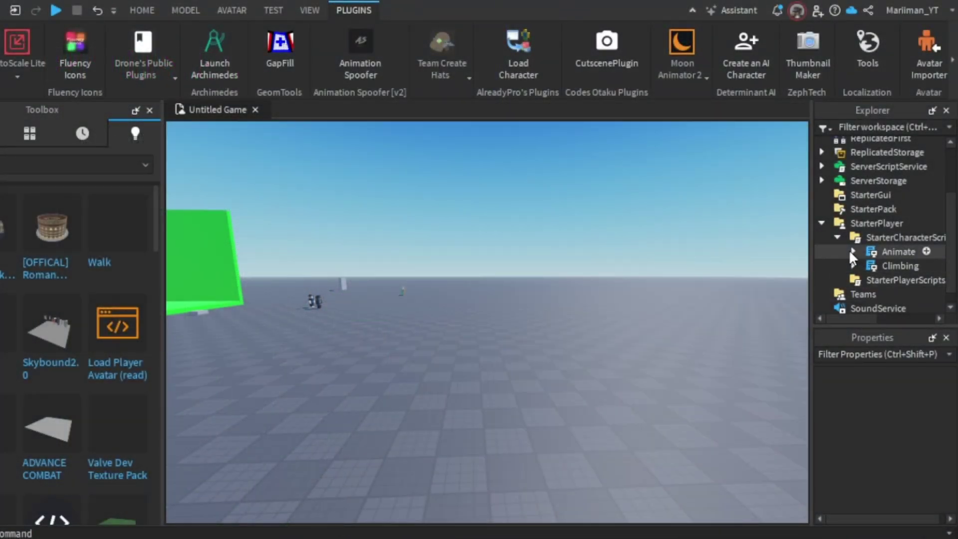
Collapse StarterCharacterScripts and StarterPlayer in the object tree.
click(838, 237)
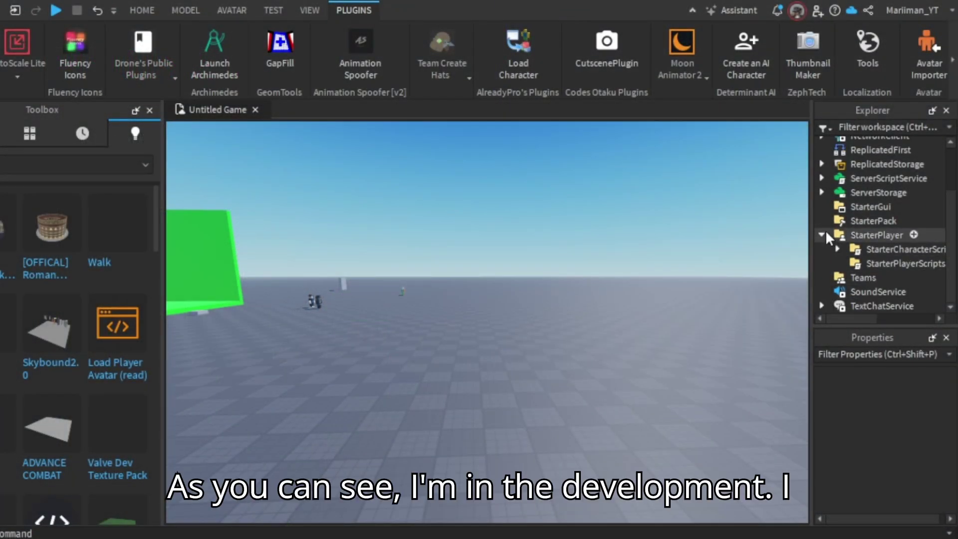
click(823, 233)
right_drag(644, 306, 645, 309)
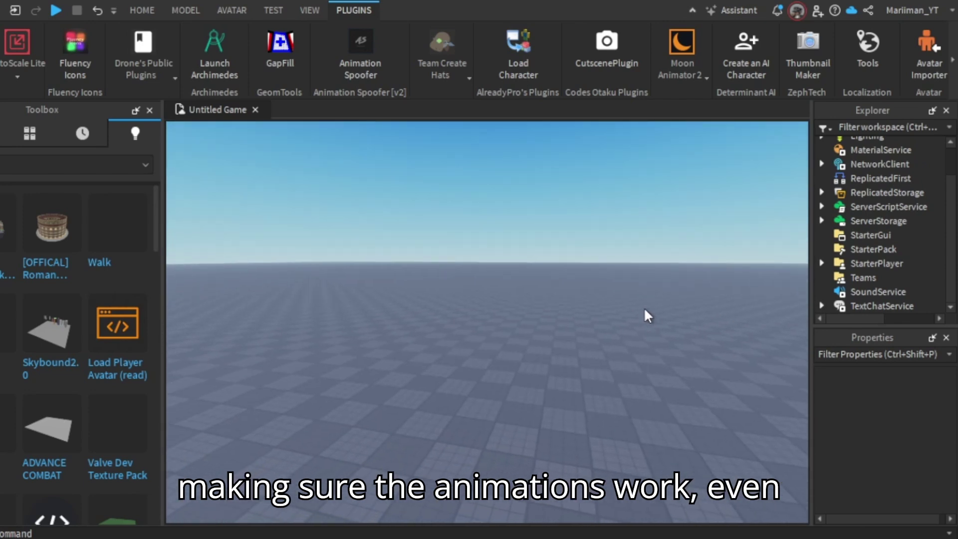
Playtest the game, walk the character around to check its movement animation, and stop the test.
click(55, 10)
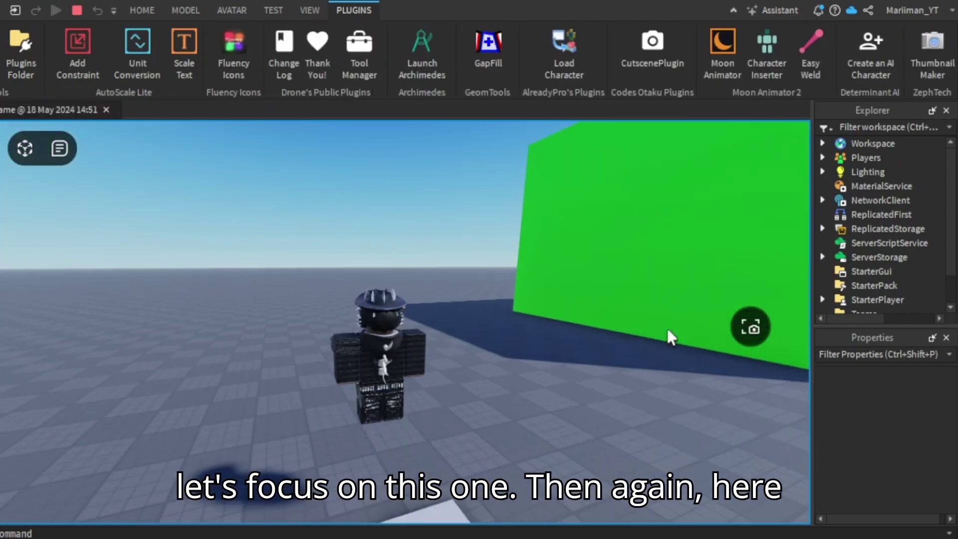
key(a)
key(s)
right_drag(580, 328, 577, 328)
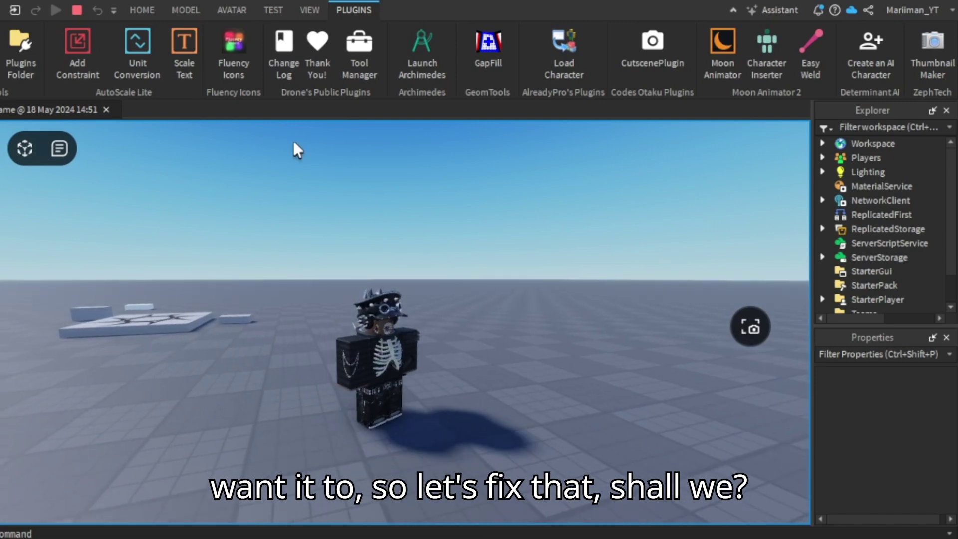
click(78, 10)
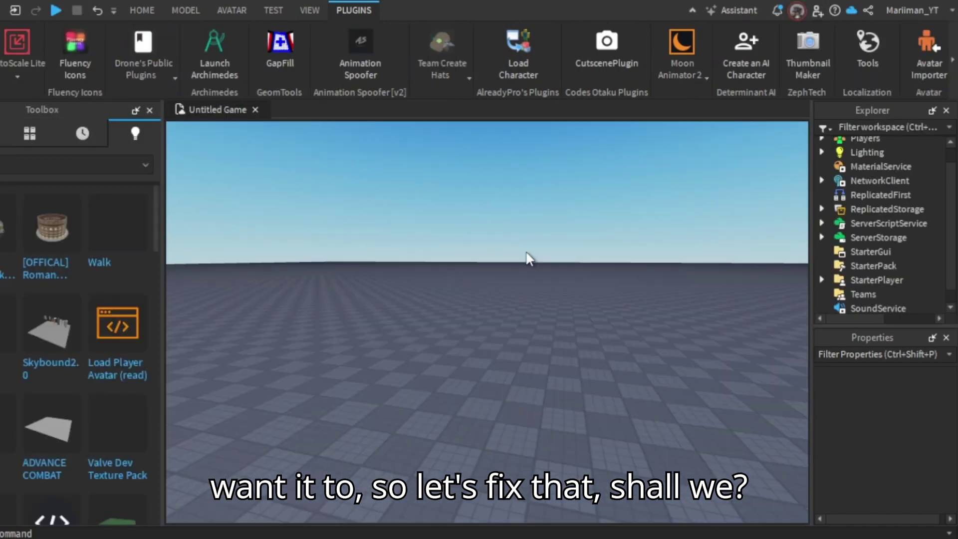
Open the Animate script in StarterCharacterScripts at its table of character animation IDs.
scroll(825, 263, down, 1)
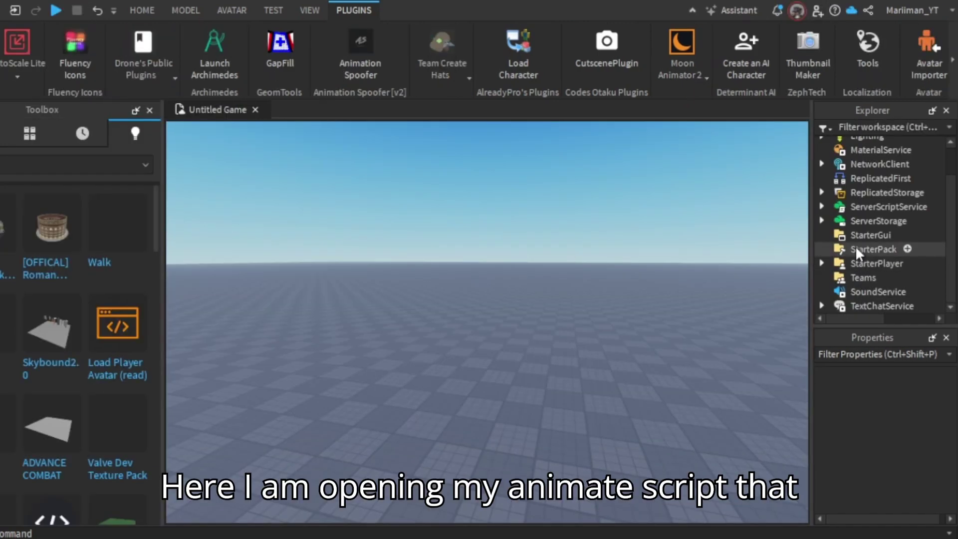
click(822, 263)
click(839, 278)
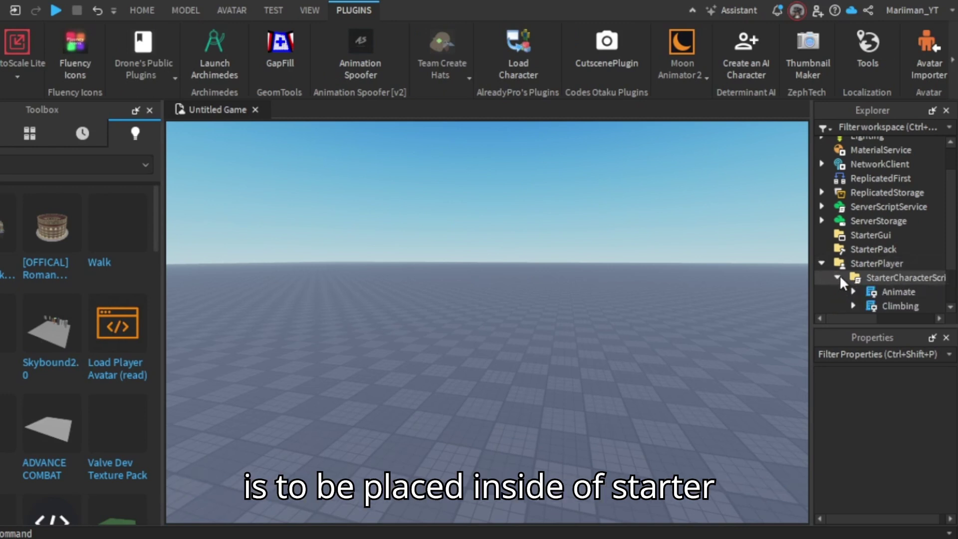
scroll(848, 275, down, 1)
click(885, 251)
double_click(885, 251)
scroll(694, 340, down, 2)
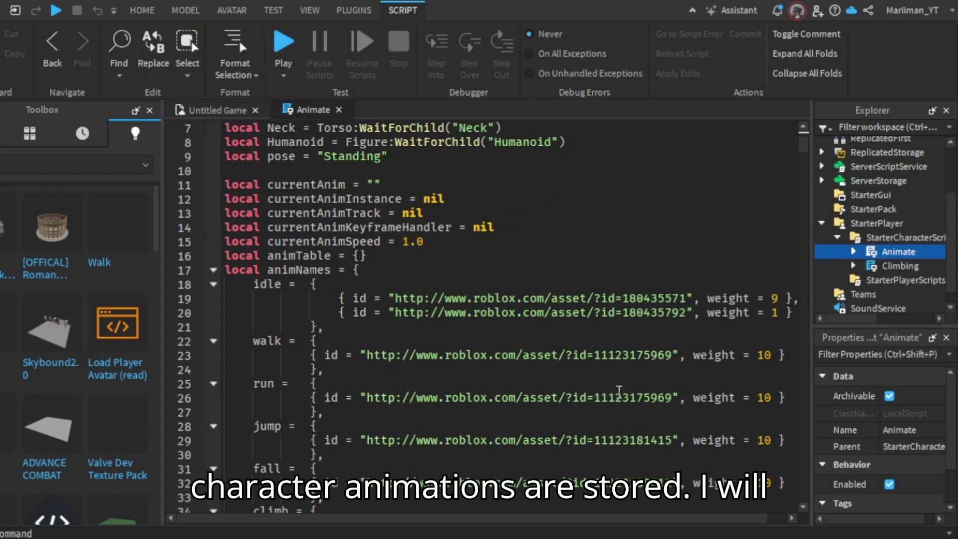
double_click(619, 398)
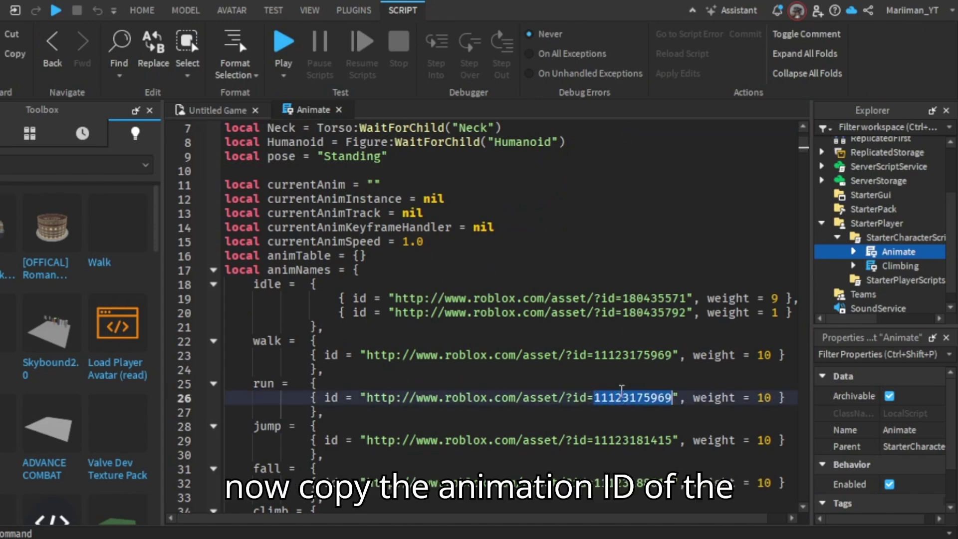
click(657, 229)
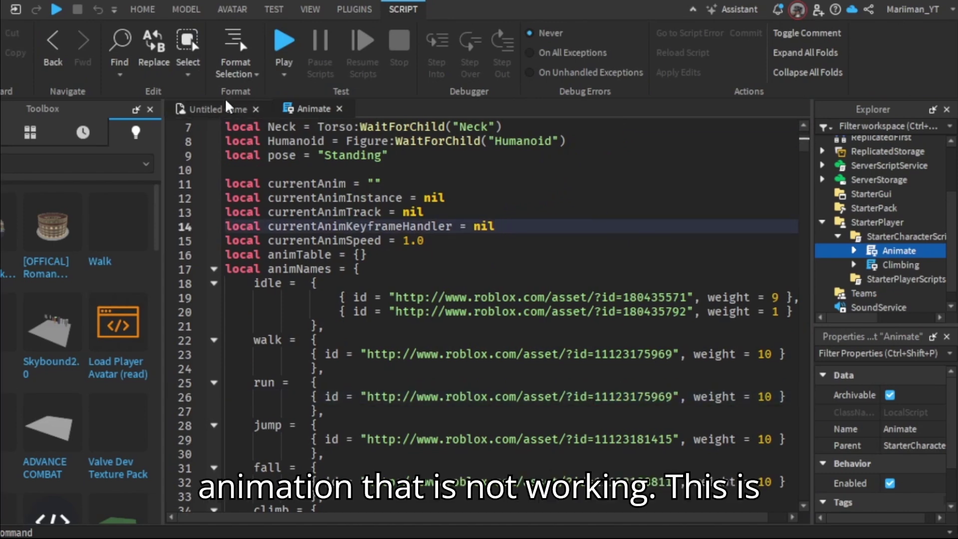
click(207, 107)
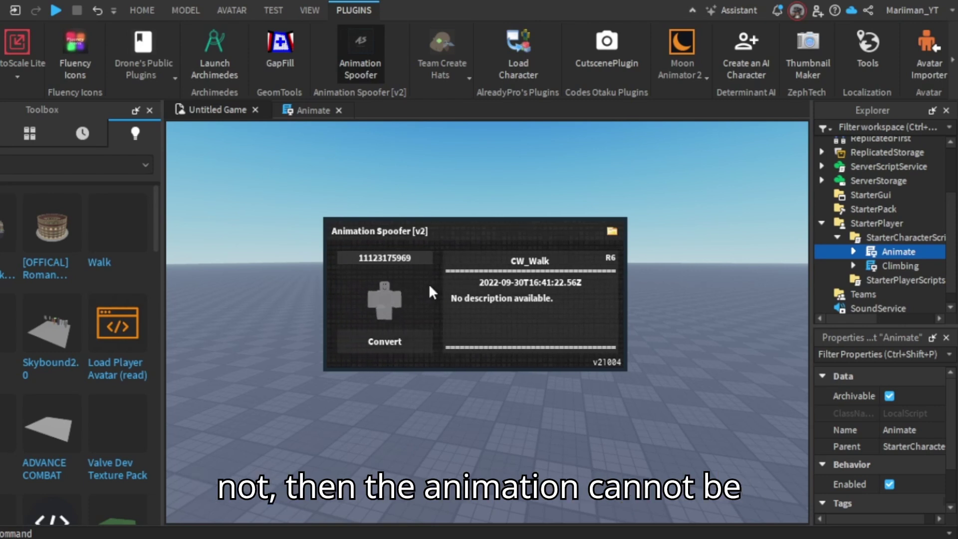
click(419, 345)
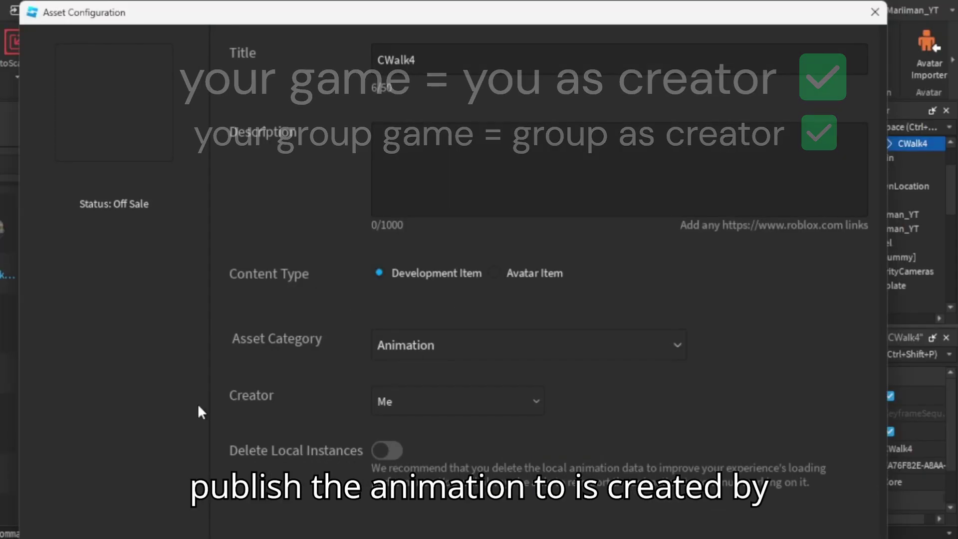
Publish CWalk4 as a development-item animation with Me as creator and copy its new asset ID.
drag(521, 2, 513, 26)
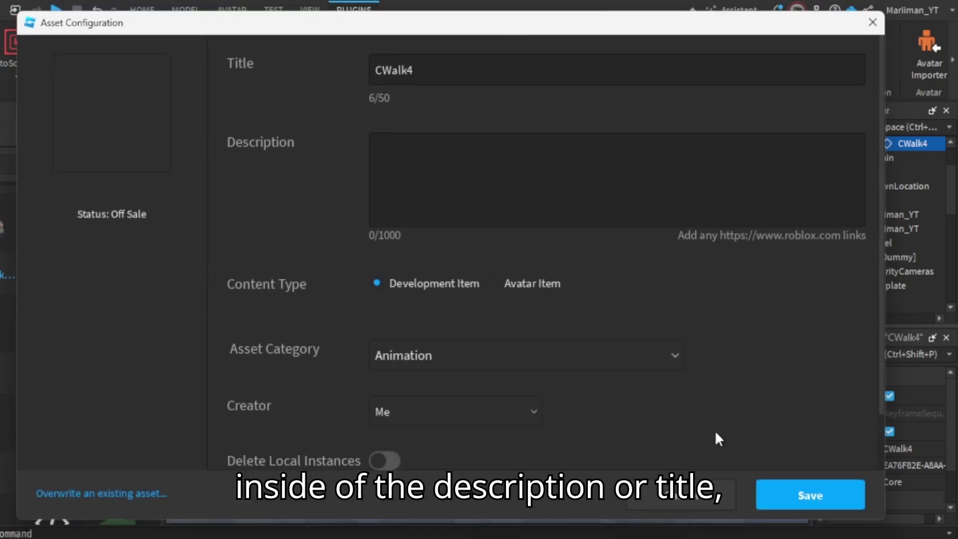
scroll(718, 427, down, 2)
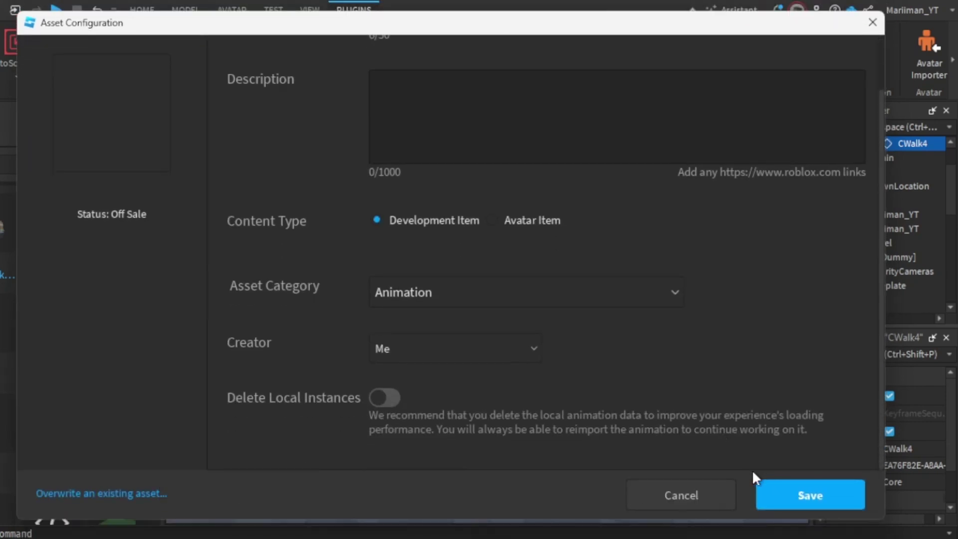
click(780, 501)
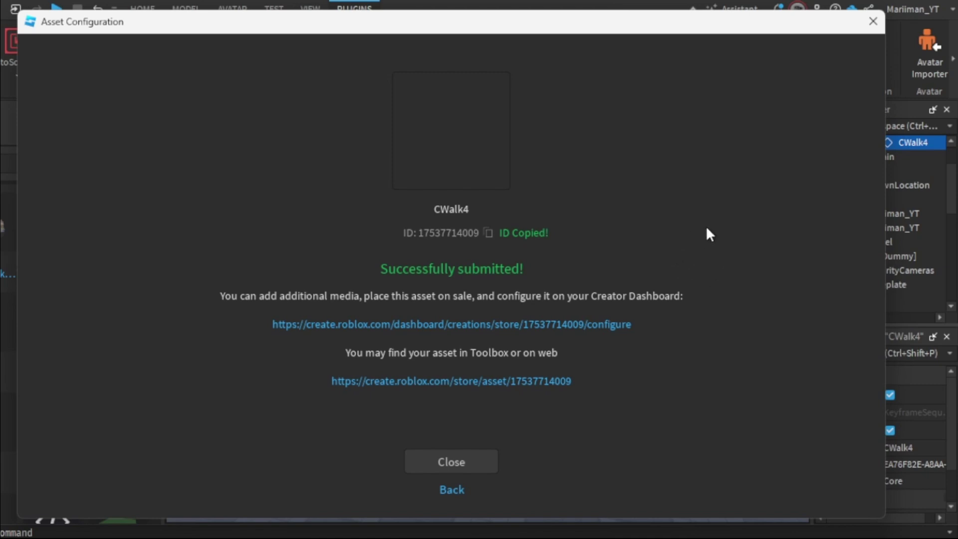
click(874, 21)
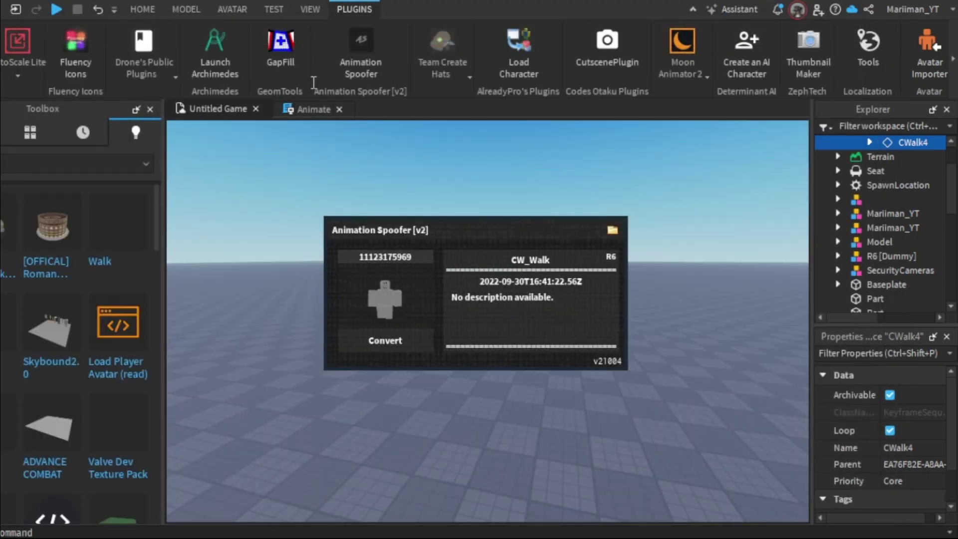
click(359, 73)
click(307, 109)
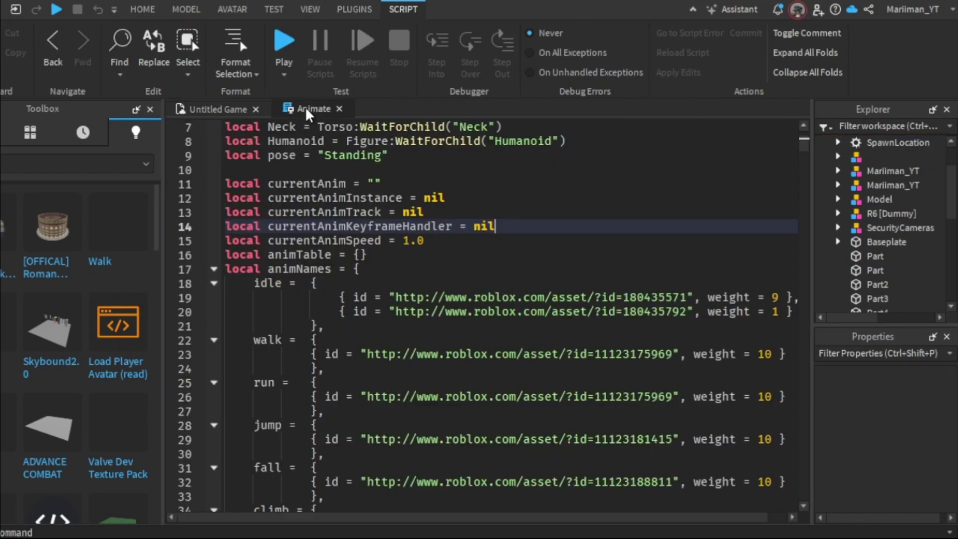
double_click(639, 398)
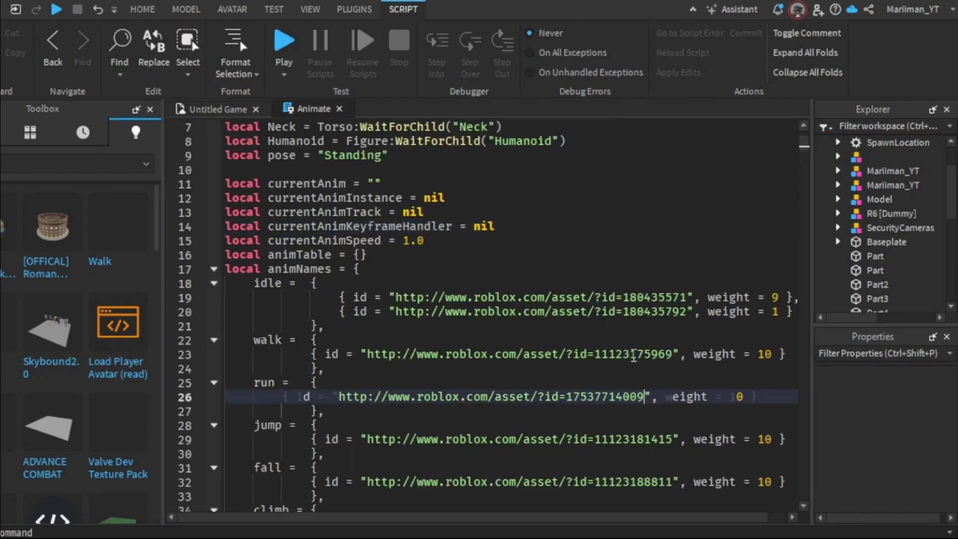
Start a playtest and move the character in several directions to check the animations with the edited Animate script.
double_click(633, 355)
click(294, 52)
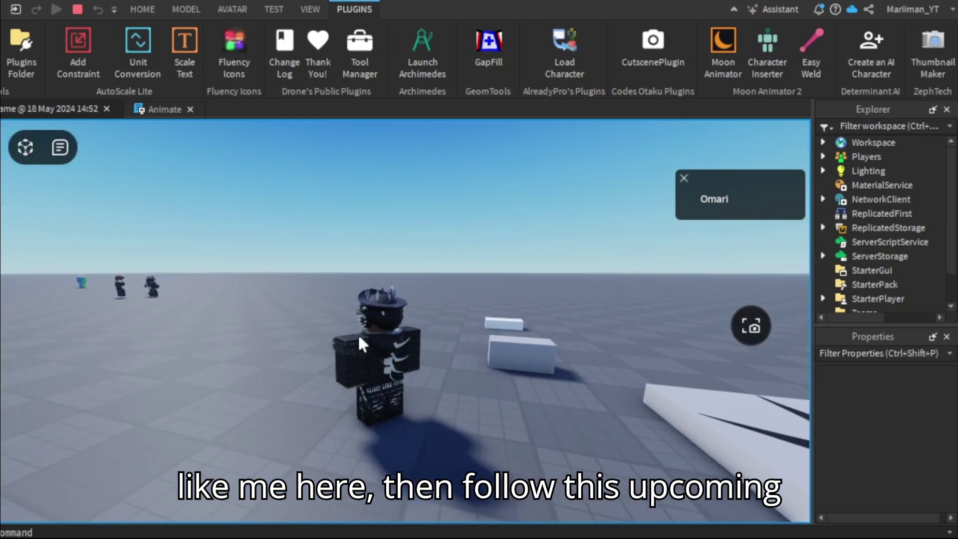
key(w)
right_drag(359, 337, 359, 337)
key(s)
key(d)
key(s)
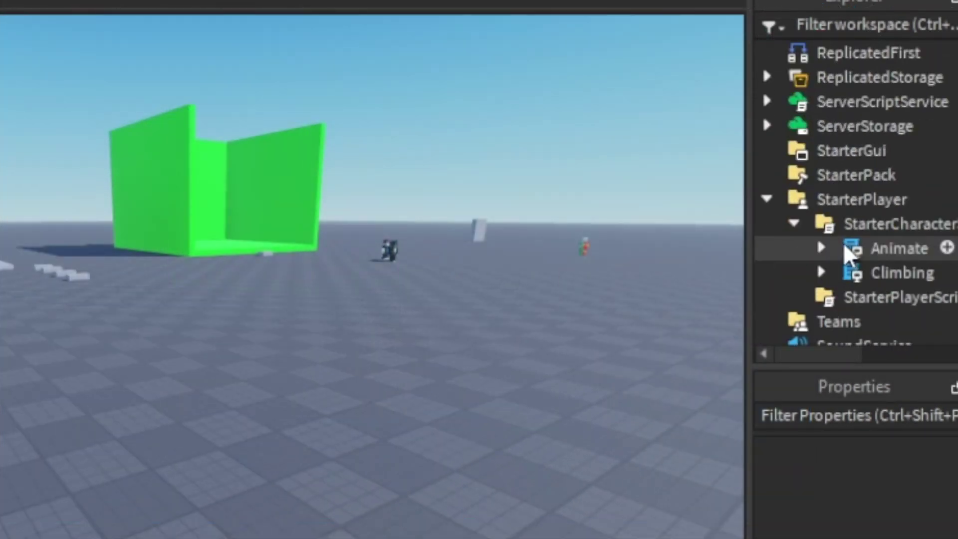
click(821, 249)
scroll(877, 268, down, 4)
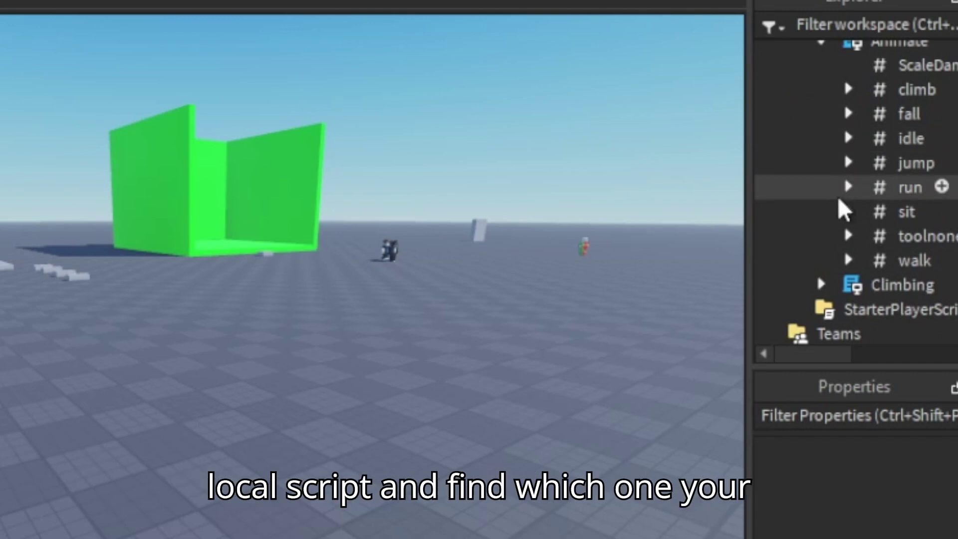
click(844, 192)
click(907, 213)
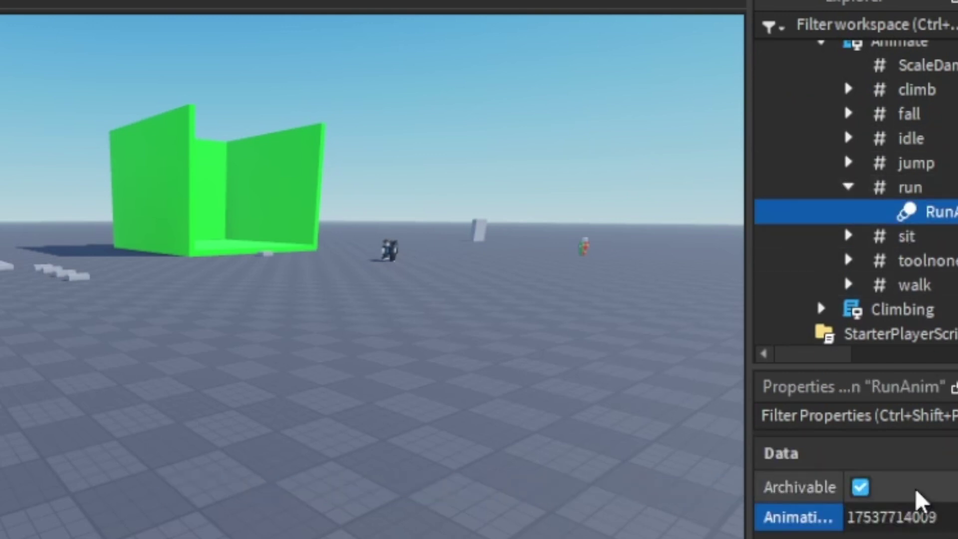
key(Return)
Collapse the run value and open the walk animation's ID under the Animate script for editing.
click(849, 189)
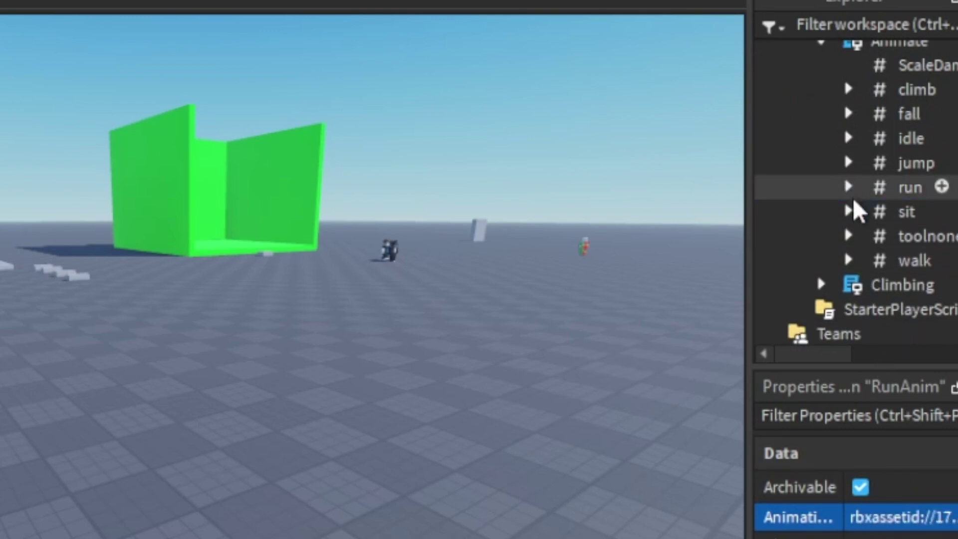
click(898, 285)
click(941, 516)
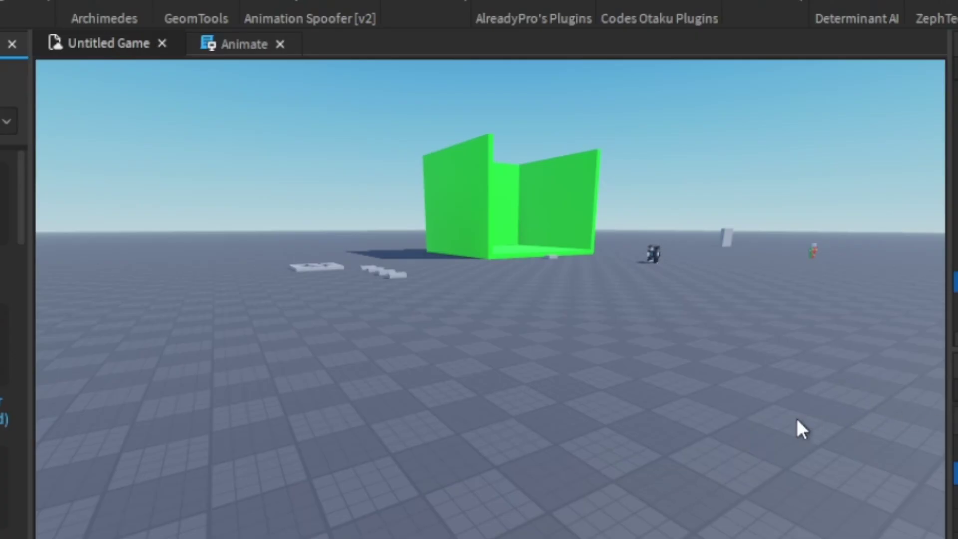
Playtest the game again, running and jumping around the baseplate to check the character's republished animation.
key(F5)
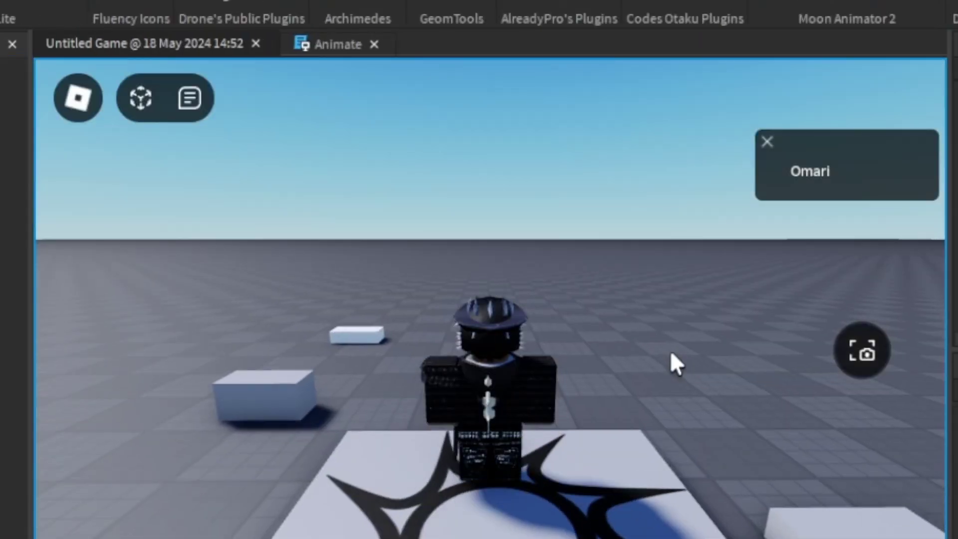
key(w)
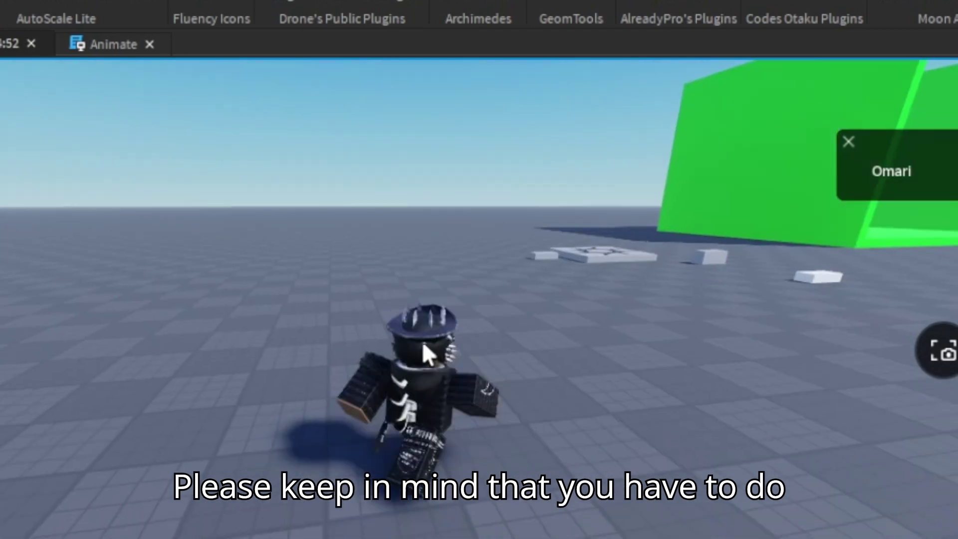
right_drag(518, 263, 506, 260)
key(w)
key(space)
key(w)
key(s)
key(a)
key(w)
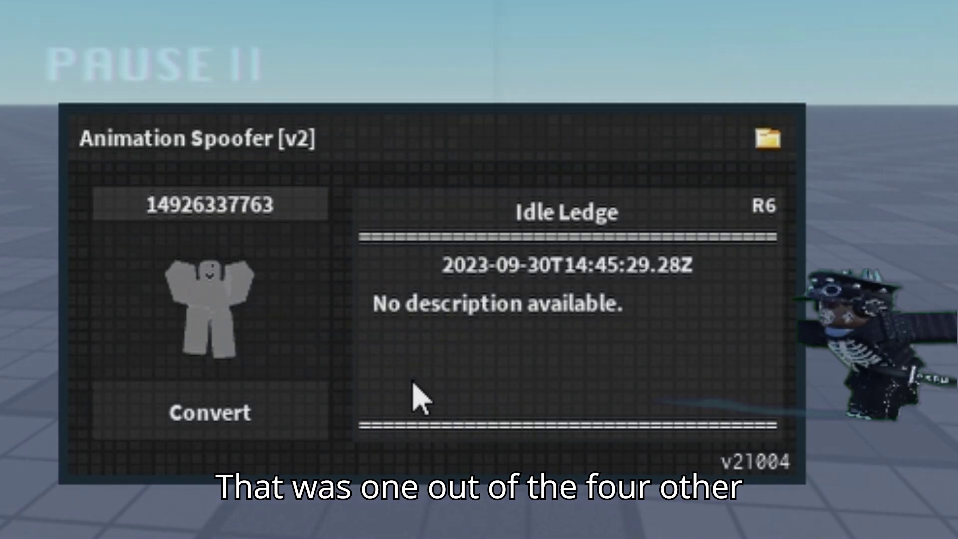